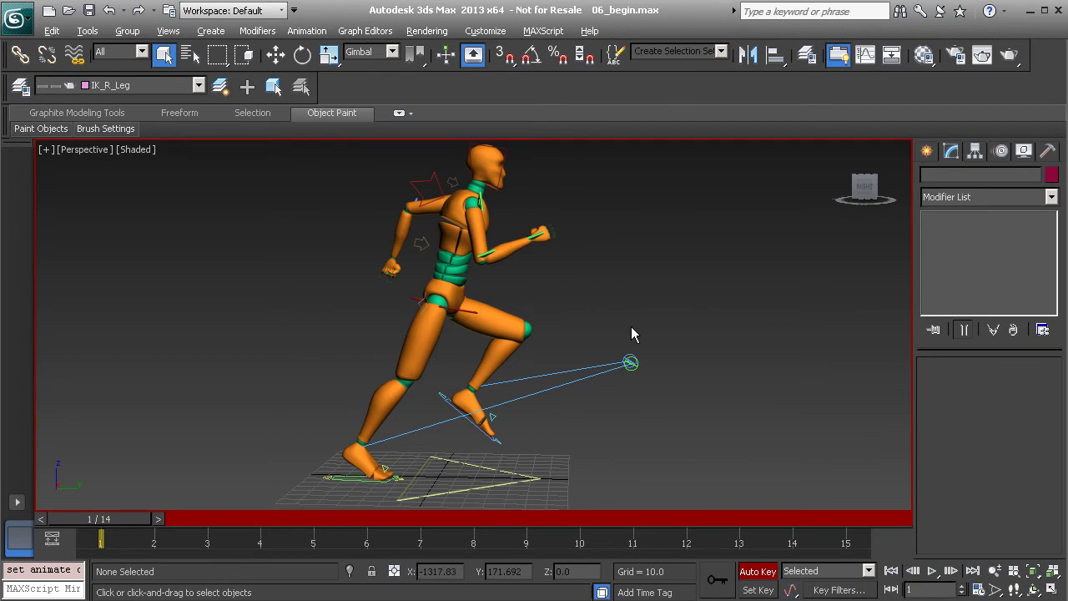
Select the Controls selection set and open its animation in the Curve Editor, moving the window up into full view.
mouse_move(606, 294)
middle_down()
mouse_move(597, 310)
mouse_move(598, 284)
mouse_move(593, 292)
middle_up()
click(686, 51)
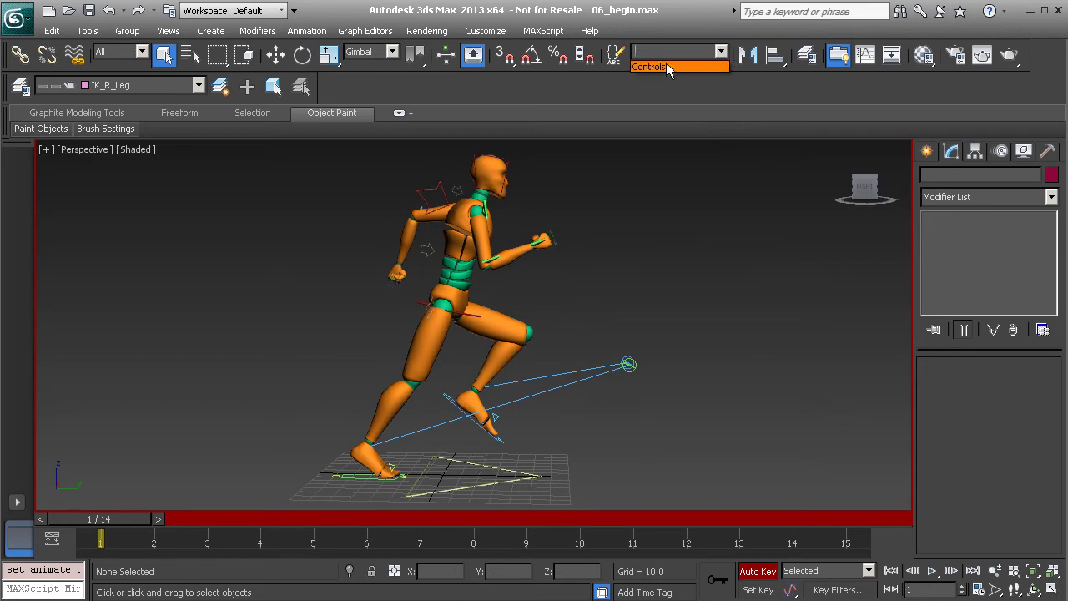
click(652, 67)
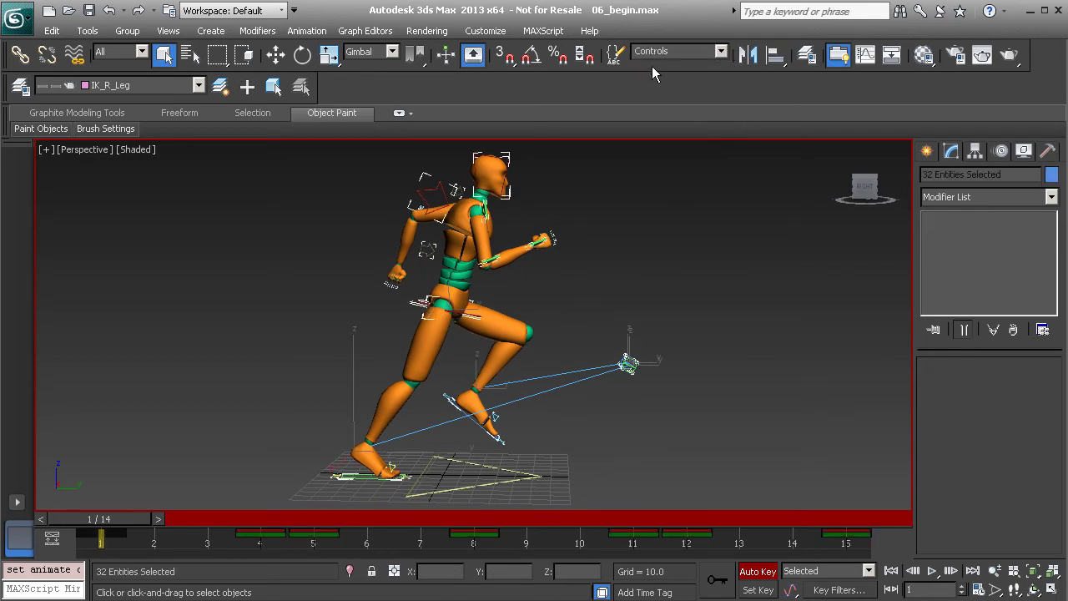
right_click(599, 259)
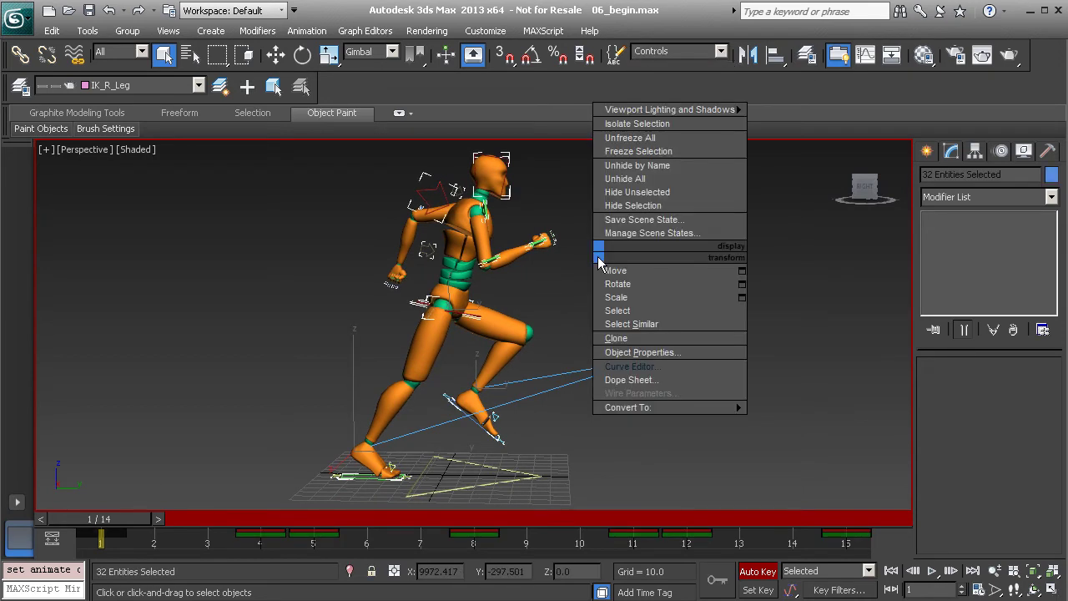
click(630, 366)
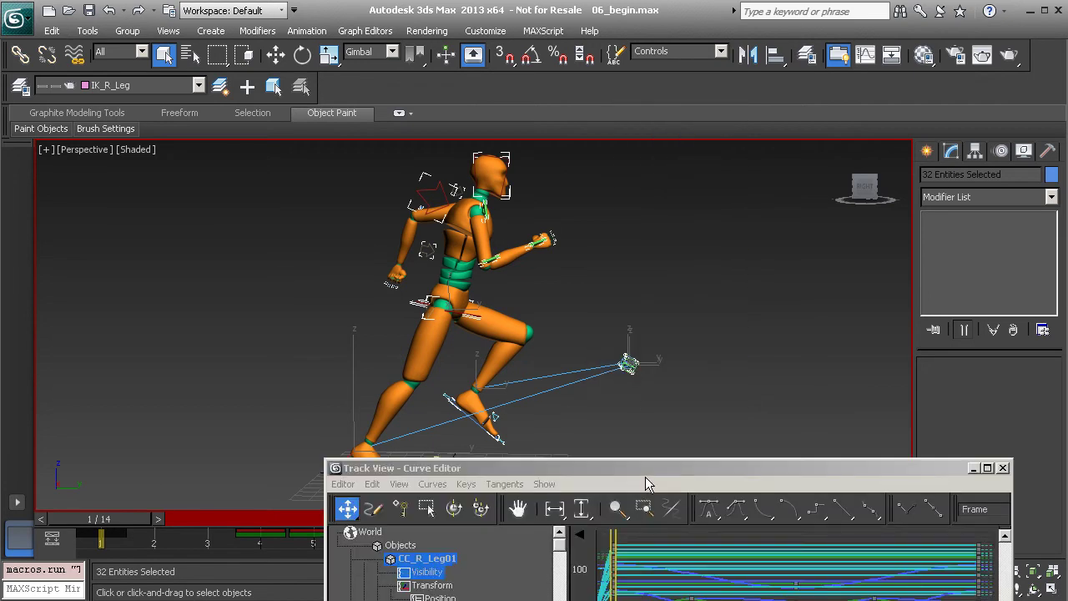
drag(658, 471, 508, 162)
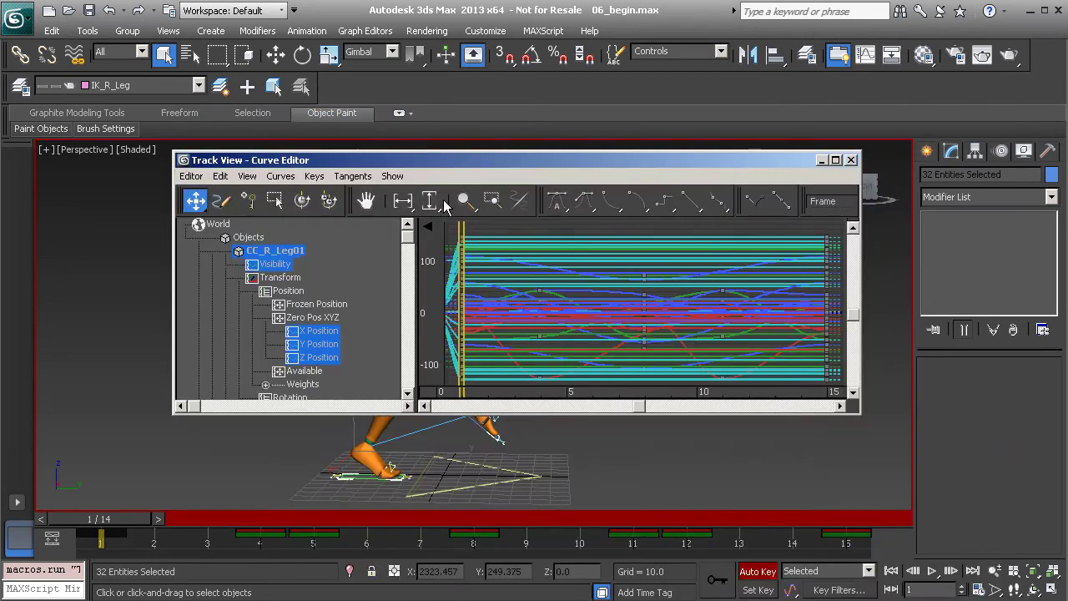
Turn the Animated option of Auto Expand off and back on in the Curve Editor.
click(392, 177)
mouse_move(433, 253)
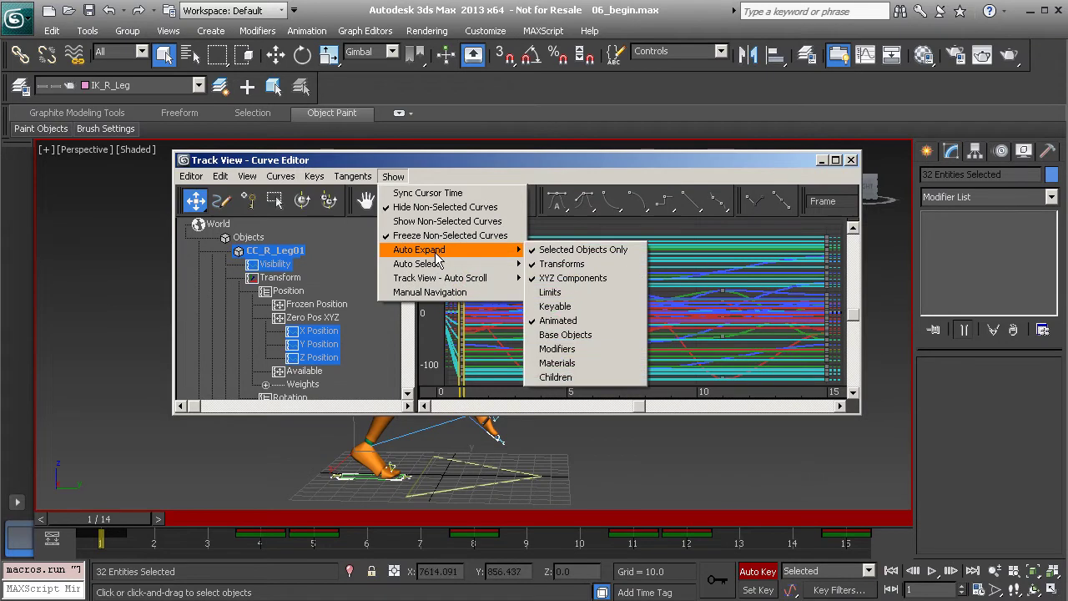
click(591, 323)
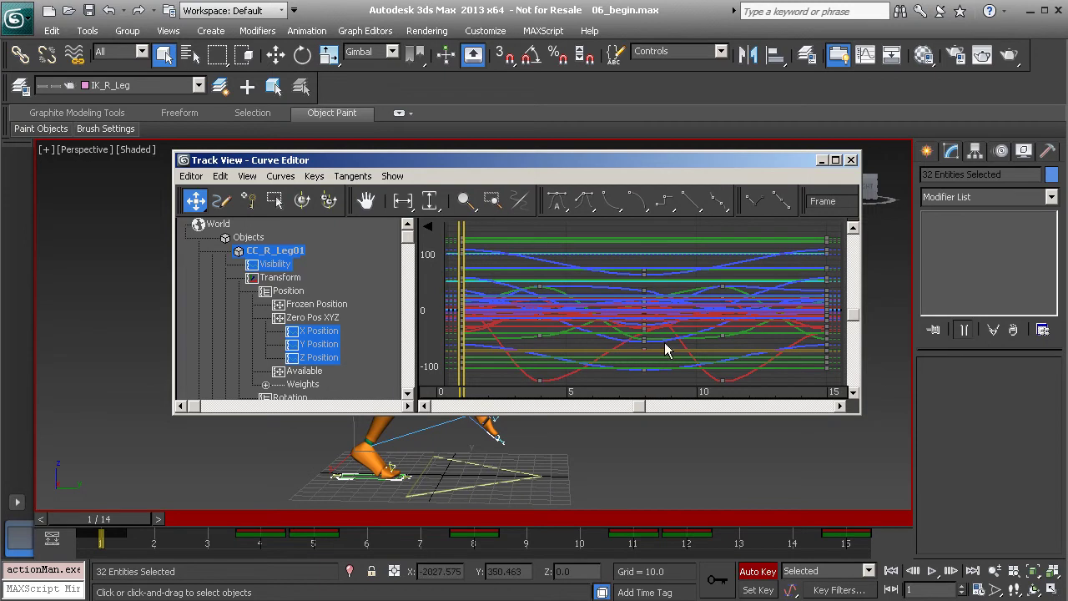
click(393, 177)
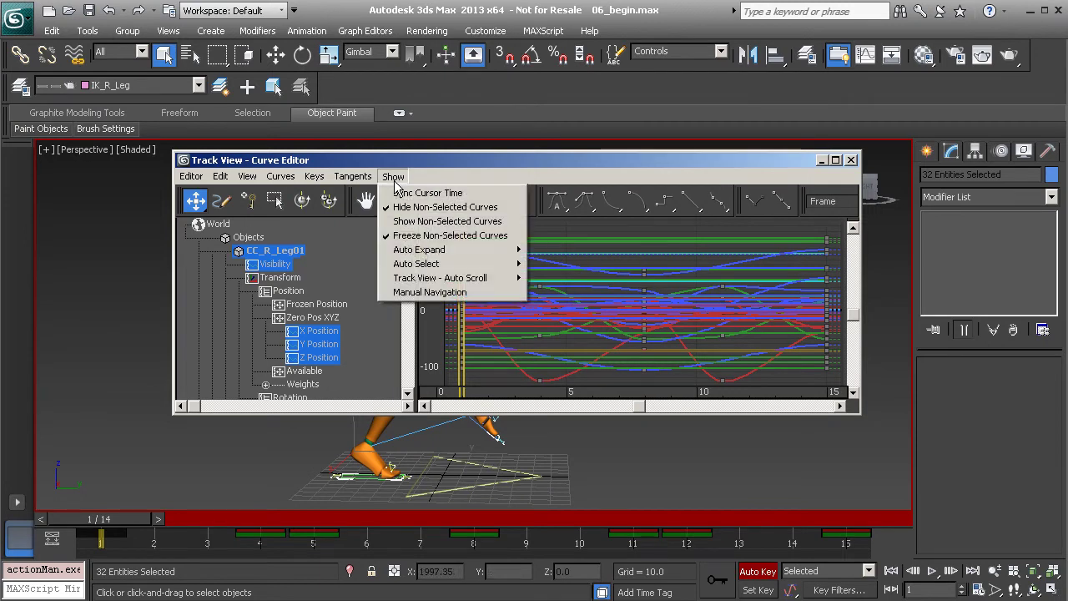
mouse_move(463, 252)
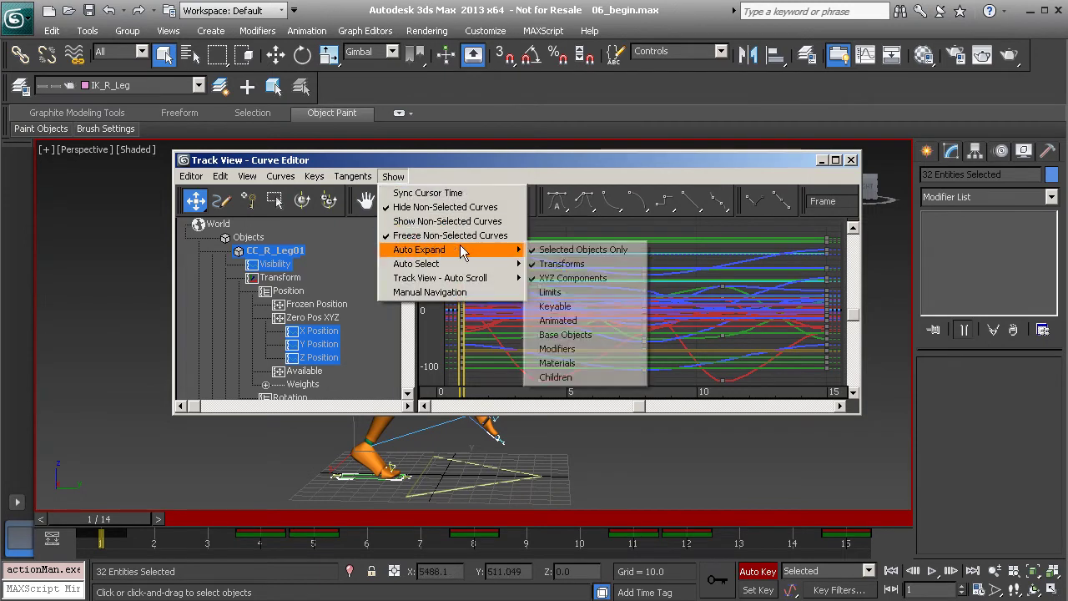
click(573, 321)
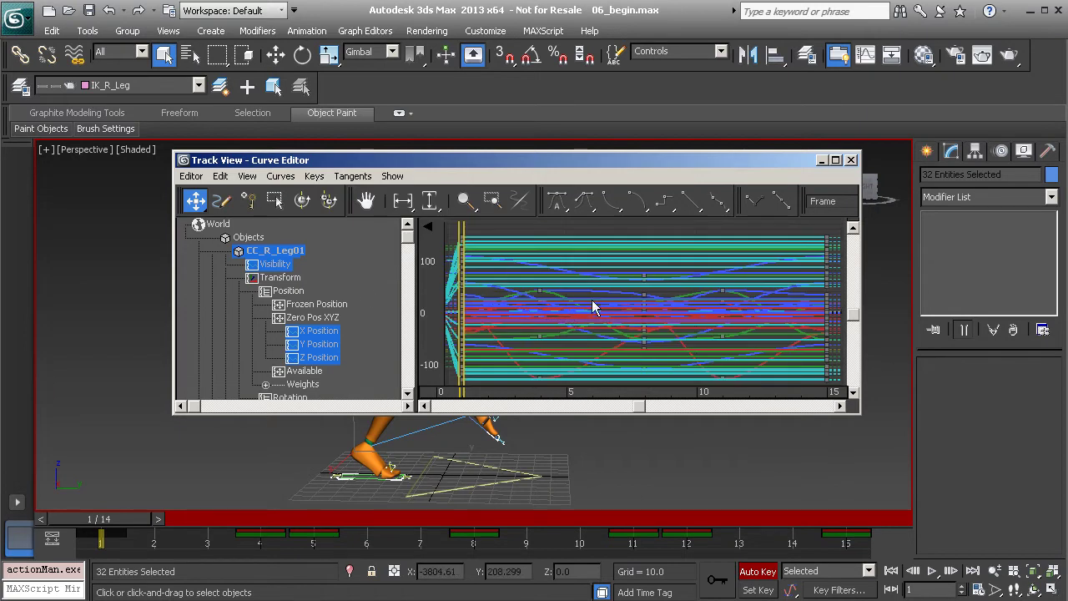
Examine the Auto Select setting, the selected controller tracks and the availability of Out Of Range Types for them.
ctrl+alt+middle_drag(641, 293, 561, 304)
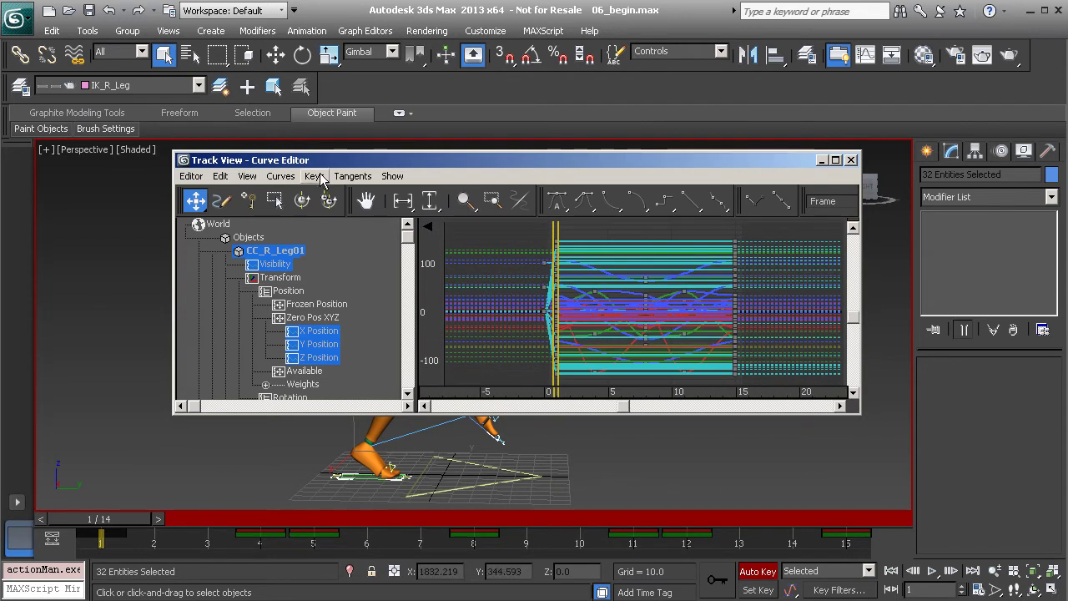
click(393, 176)
mouse_move(426, 264)
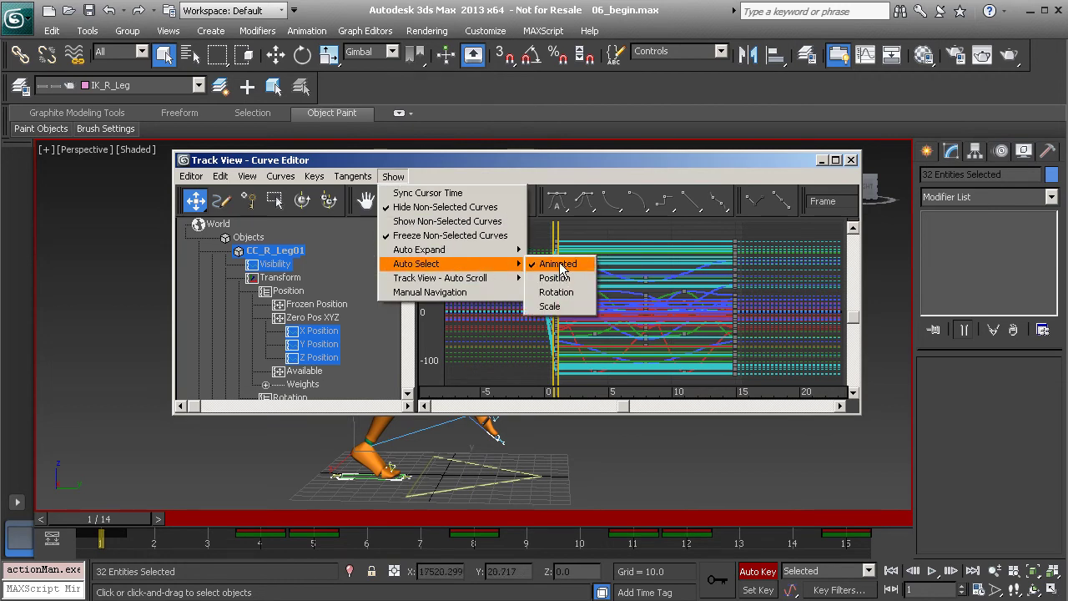
click(562, 159)
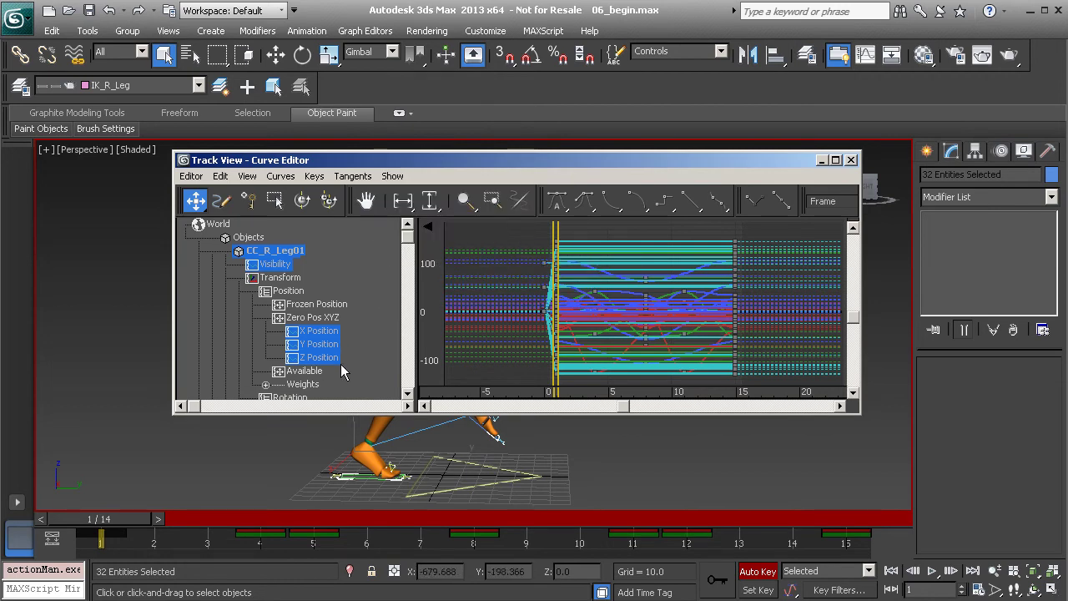
scroll(341, 371, down, 3)
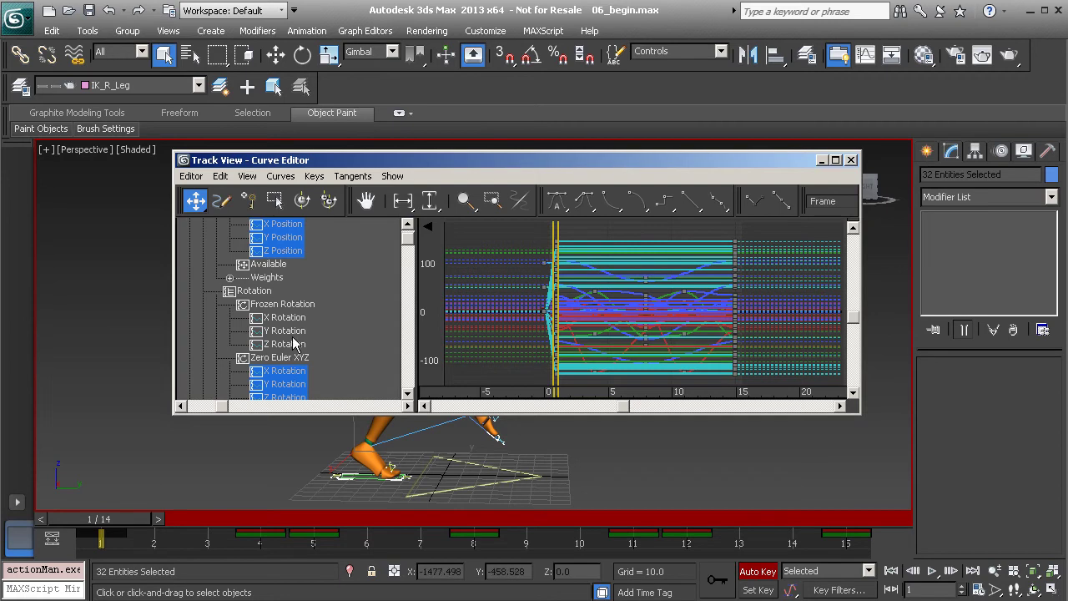
click(221, 176)
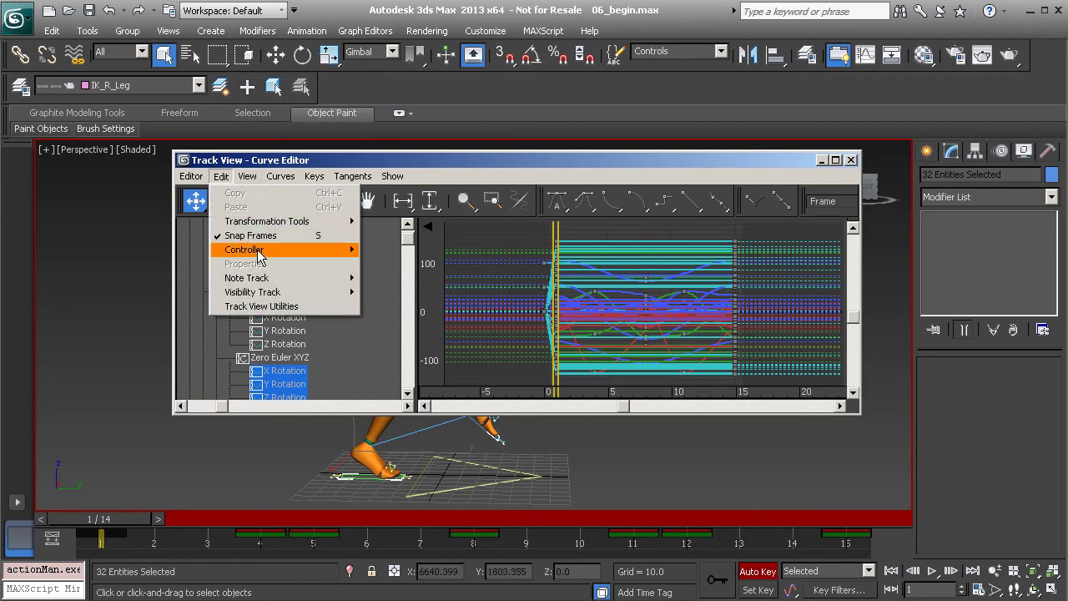
mouse_move(260, 255)
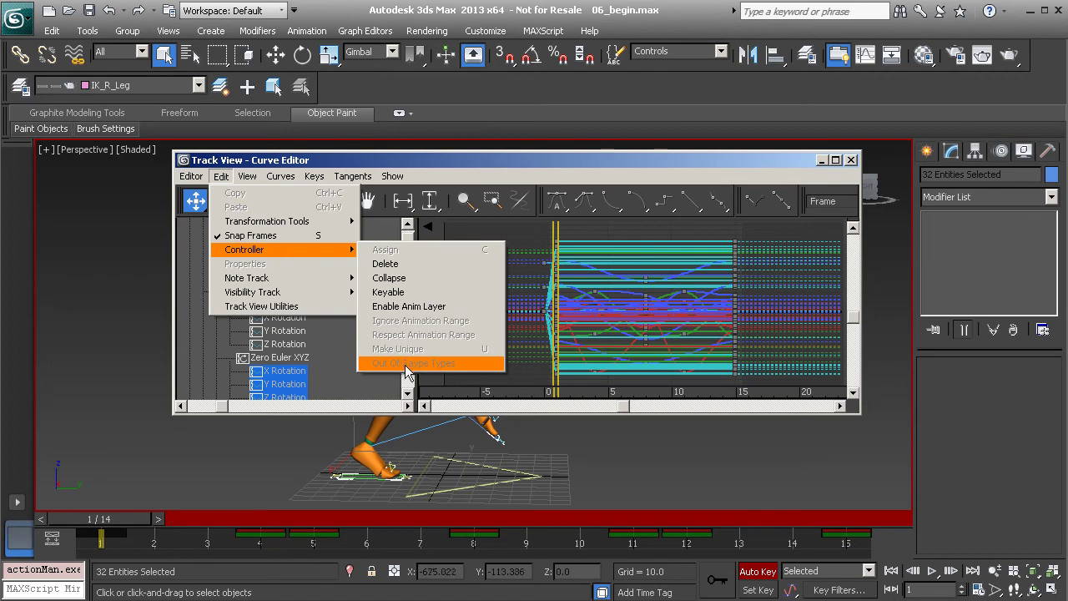
click(451, 158)
Select only the leg control's X Position track, open its out-of-range types and accept Constant.
click(406, 226)
click(406, 226)
click(406, 225)
click(284, 264)
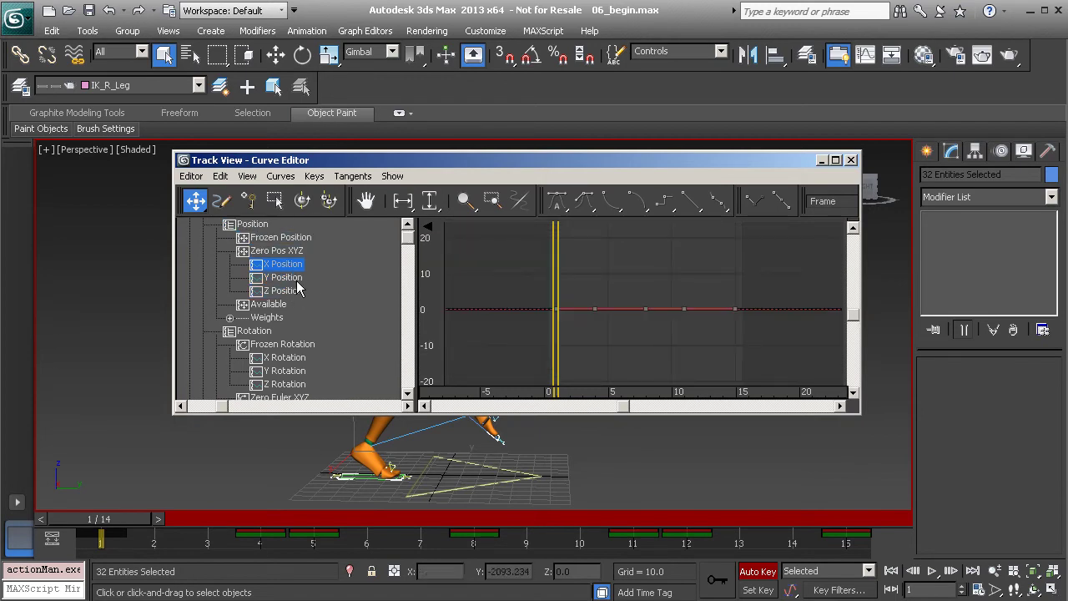
click(220, 177)
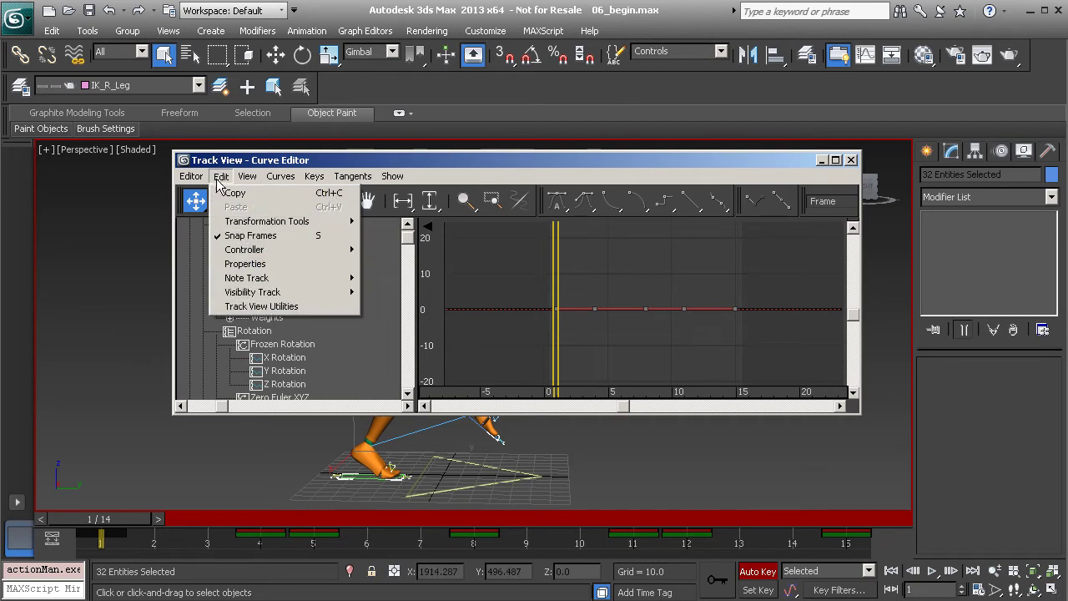
mouse_move(245, 252)
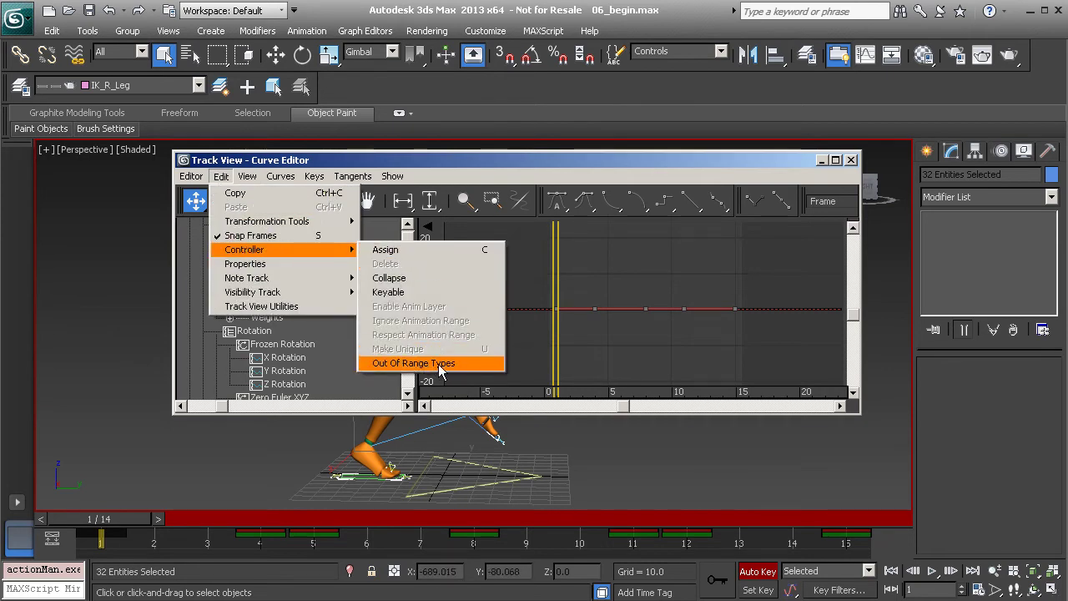
click(440, 366)
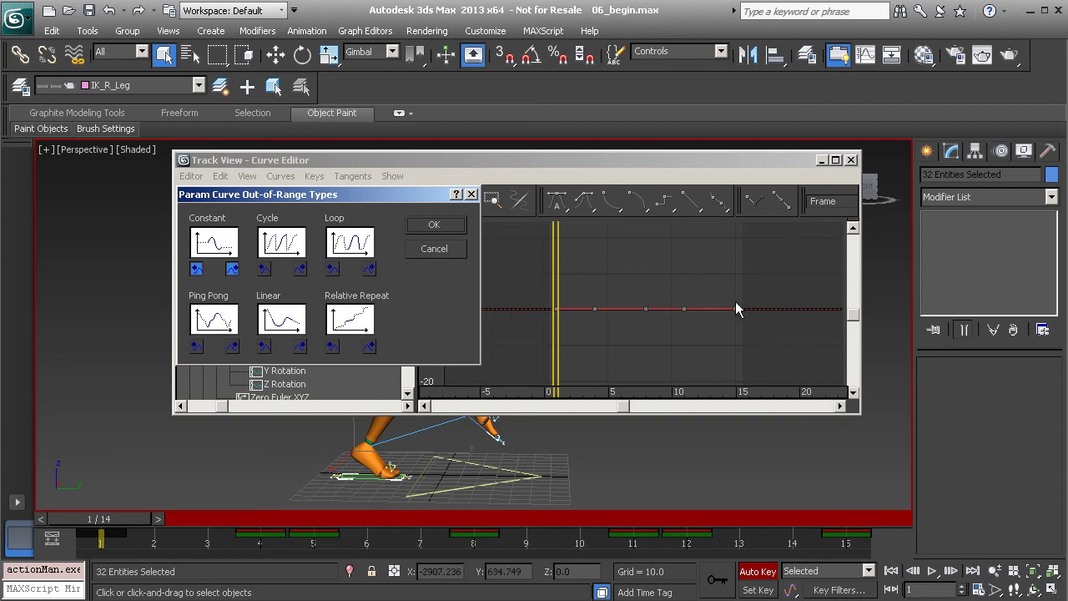
click(435, 226)
Reselect the Controls set and apply the Cycle out-of-range type before and after the range of all its curves.
click(719, 54)
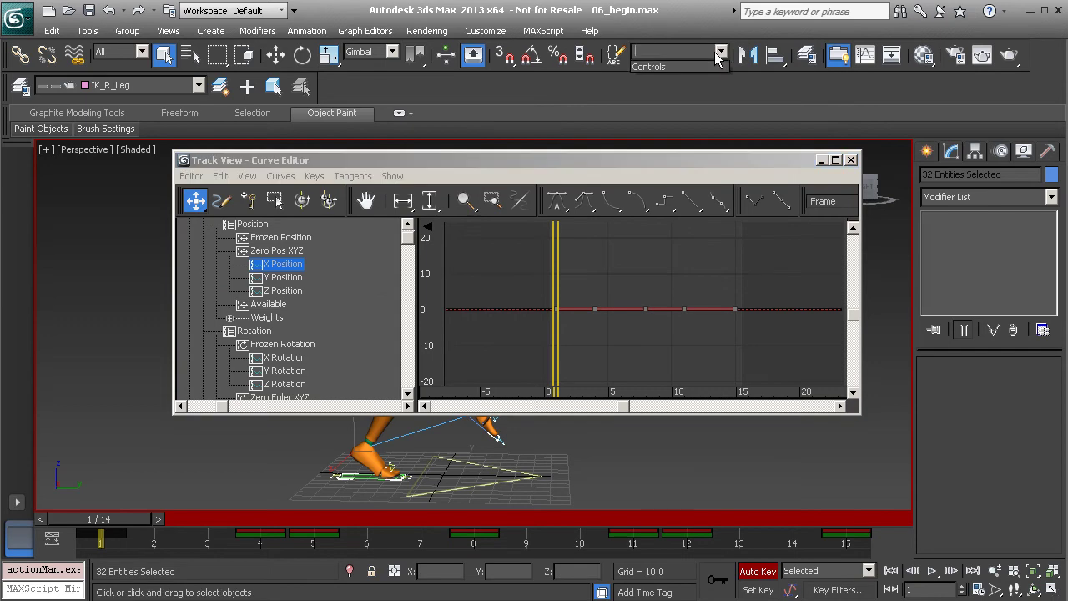
click(678, 65)
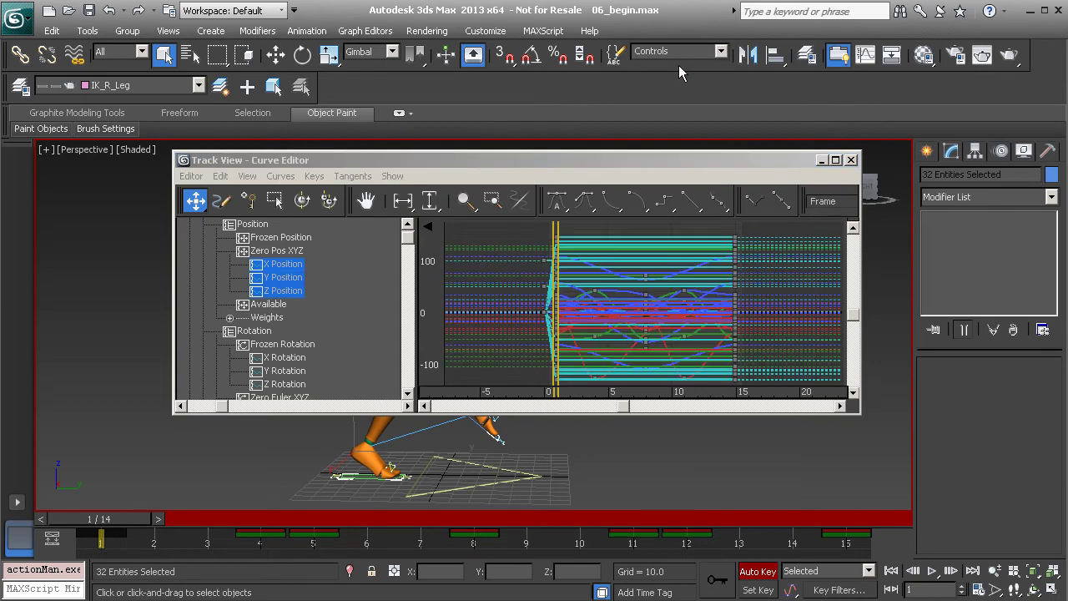
click(220, 177)
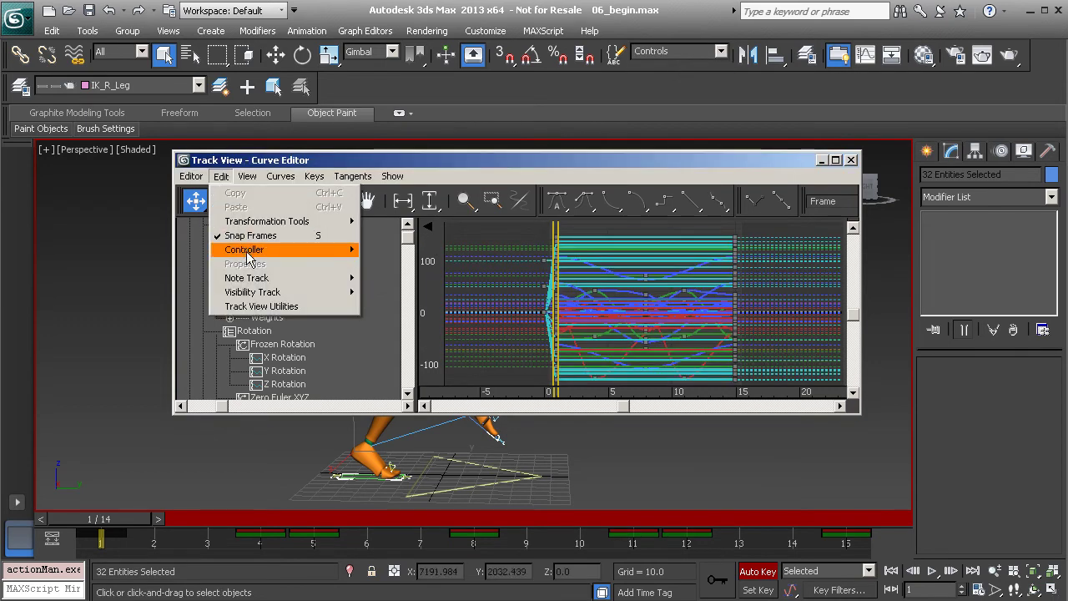
mouse_move(247, 257)
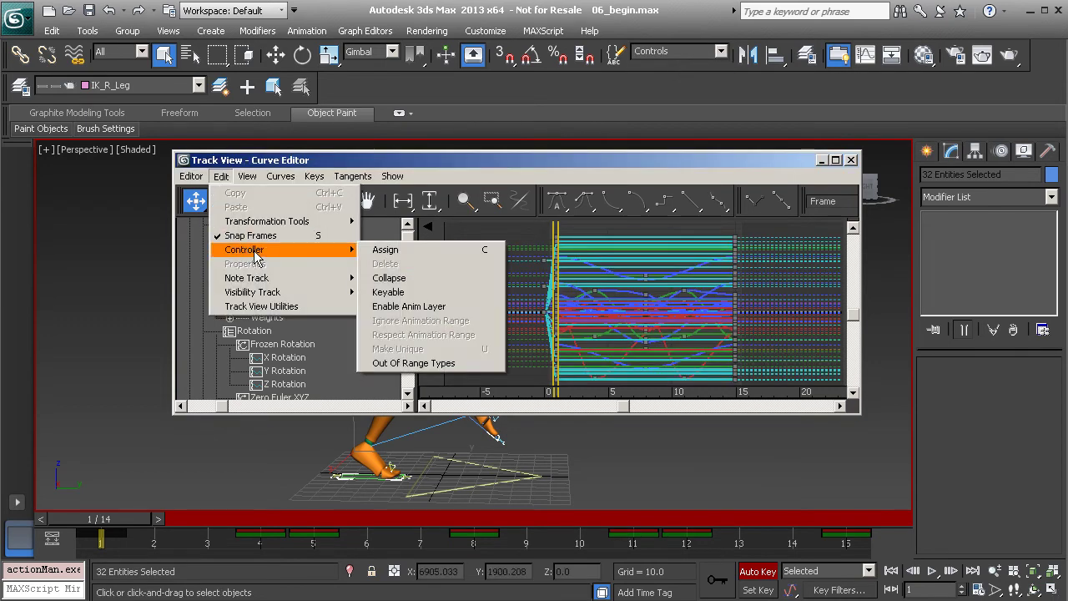
click(456, 364)
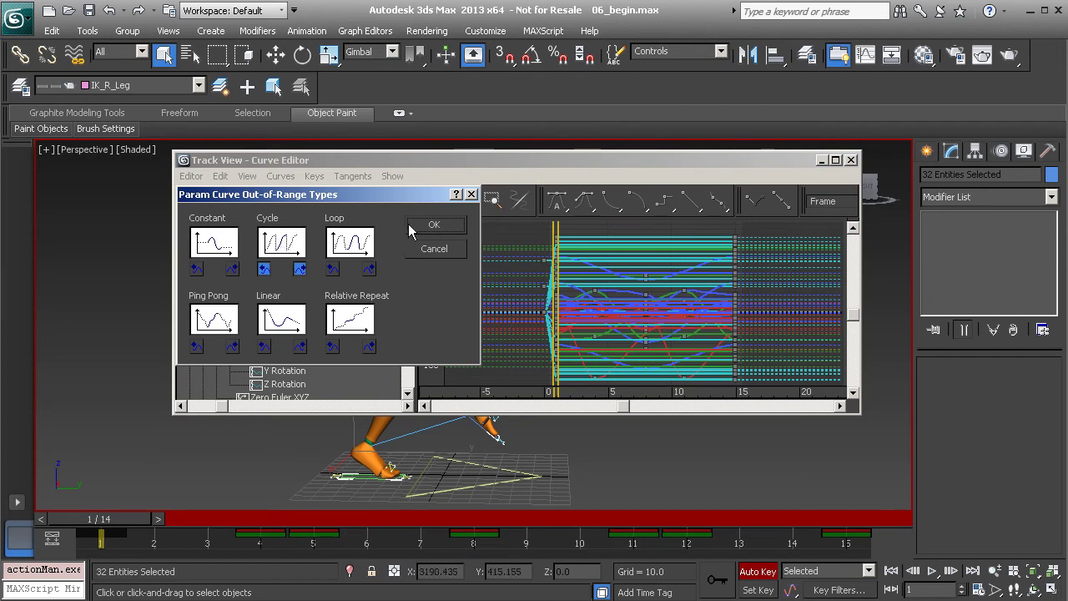
click(429, 225)
Delete all the stray keys at frame 0 from the control curves.
middle_drag(693, 312, 659, 303)
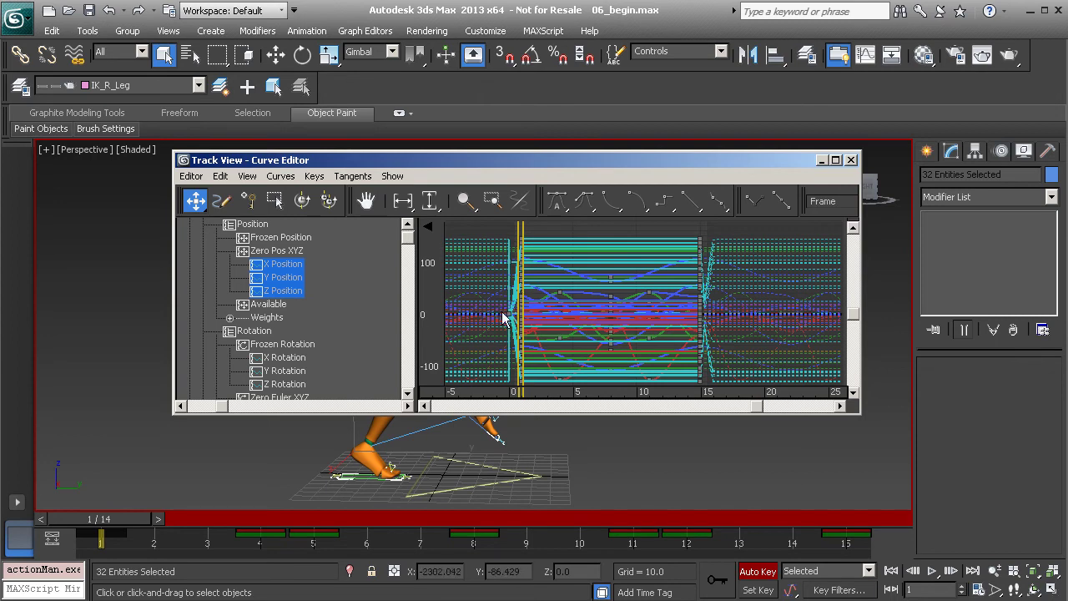
ctrl+alt+middle_drag(568, 287, 557, 361)
ctrl+alt+middle_drag(586, 271, 605, 291)
middle_drag(526, 297, 575, 293)
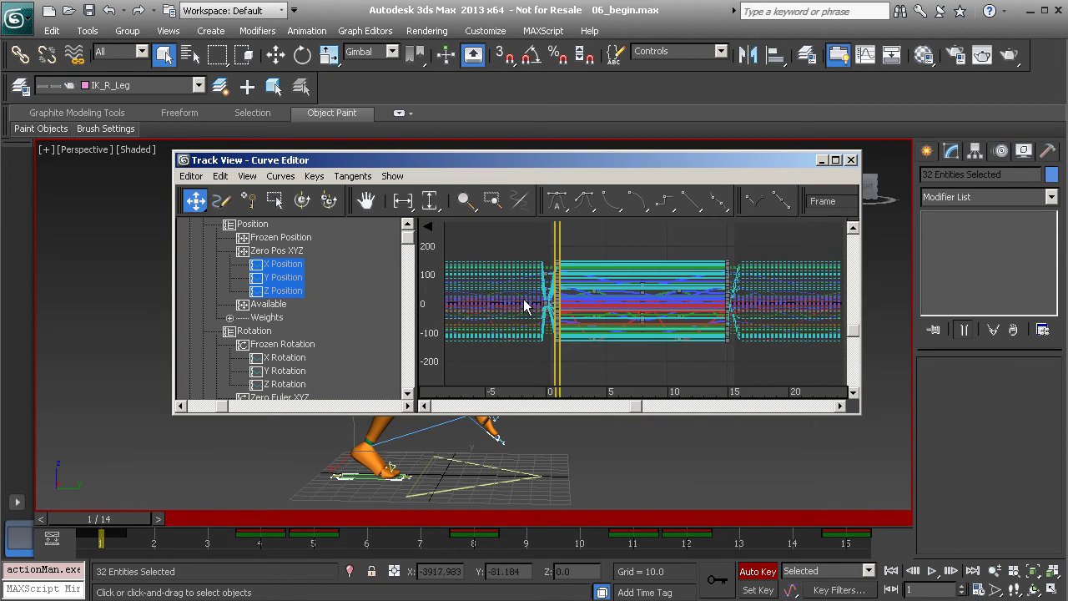
drag(506, 241, 550, 346)
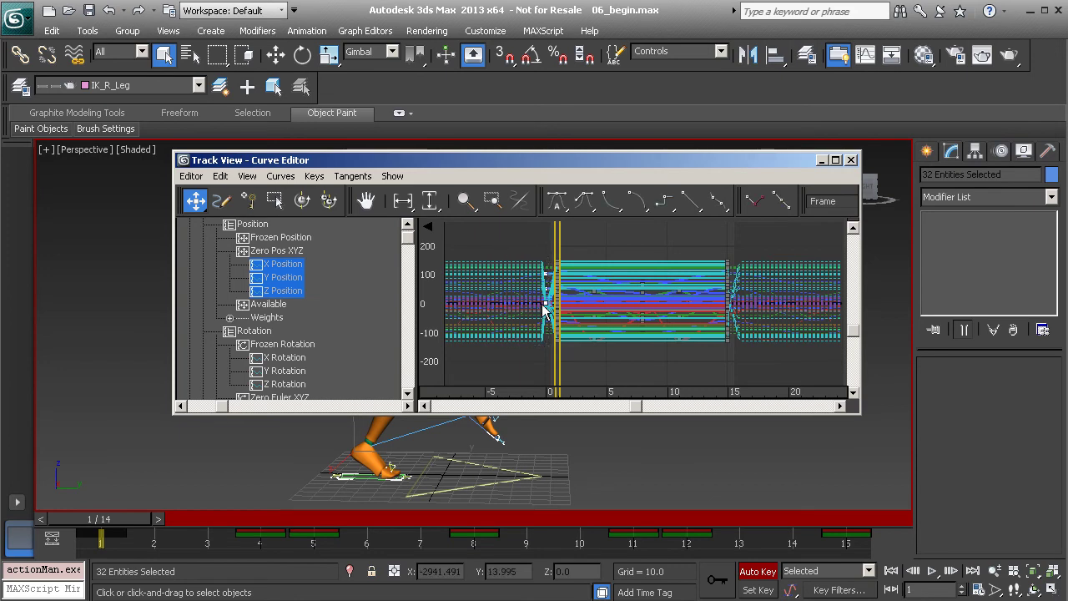
key(Delete)
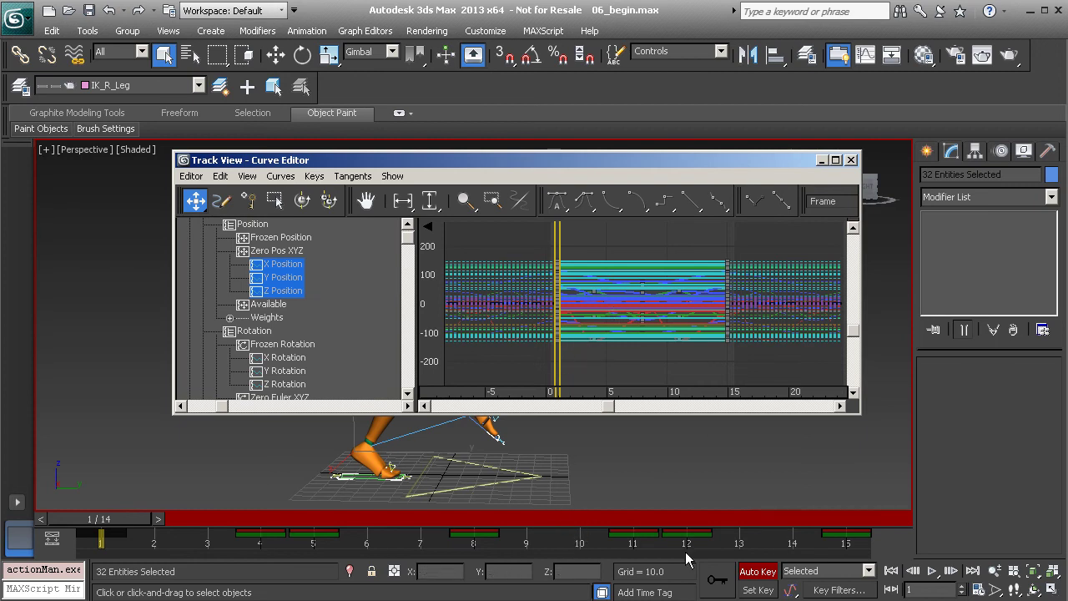
Minimize the Curve Editor and extend the active time range to 34 frames.
click(822, 162)
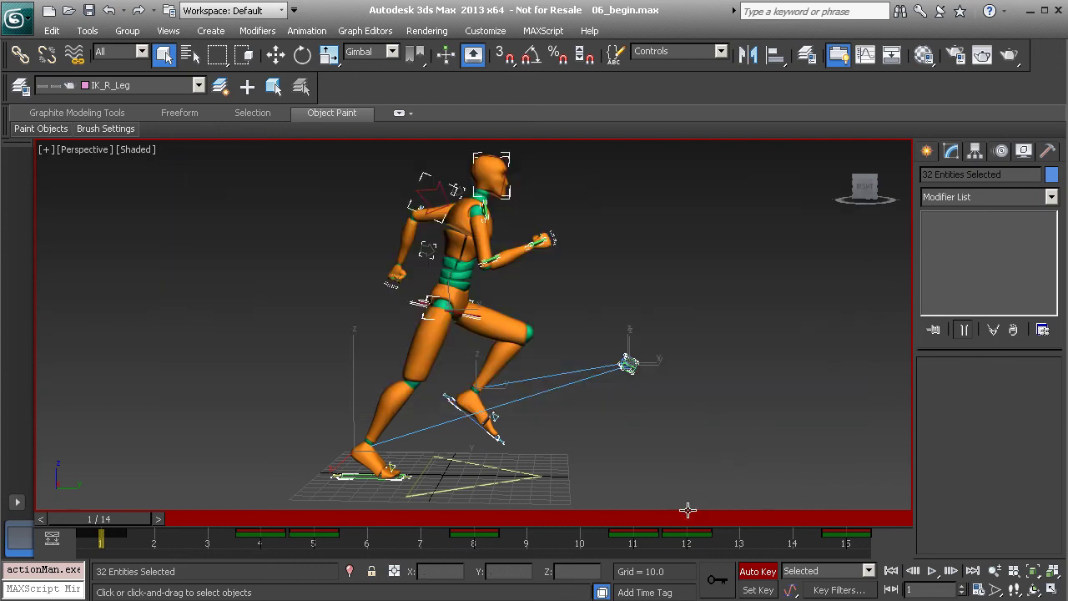
ctrl+alt+right_drag(797, 547, 380, 536)
ctrl+alt+right_drag(669, 537, 584, 544)
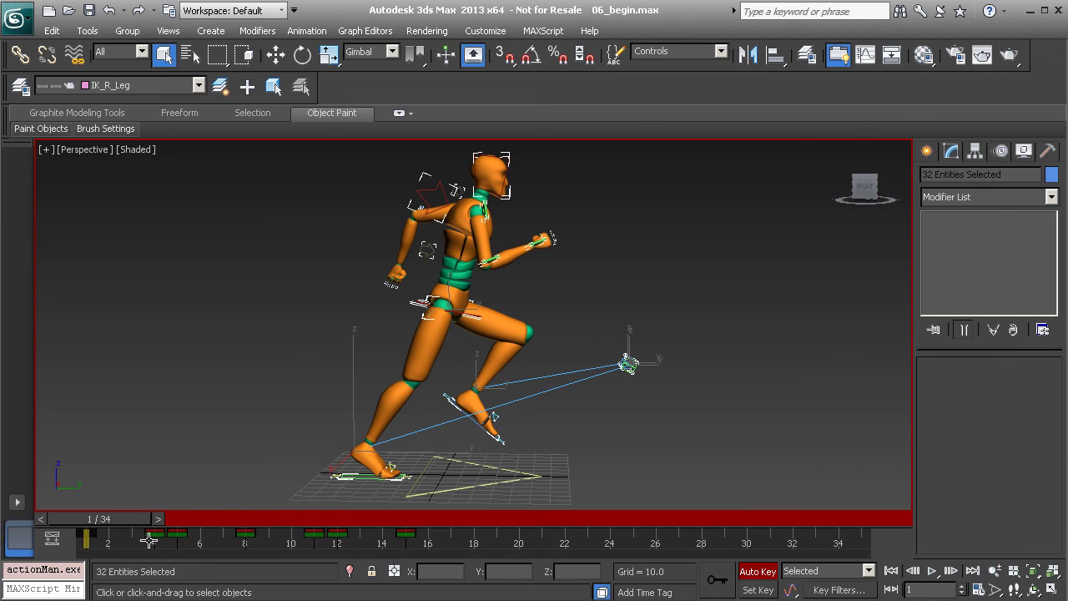
mouse_move(490, 540)
ctrl+alt+mouse_down()
mouse_move(574, 544)
mouse_move(506, 541)
ctrl+alt+mouse_up()
Play and stop the looping run animation, and shorten the active time range back to 14 frames.
click(932, 571)
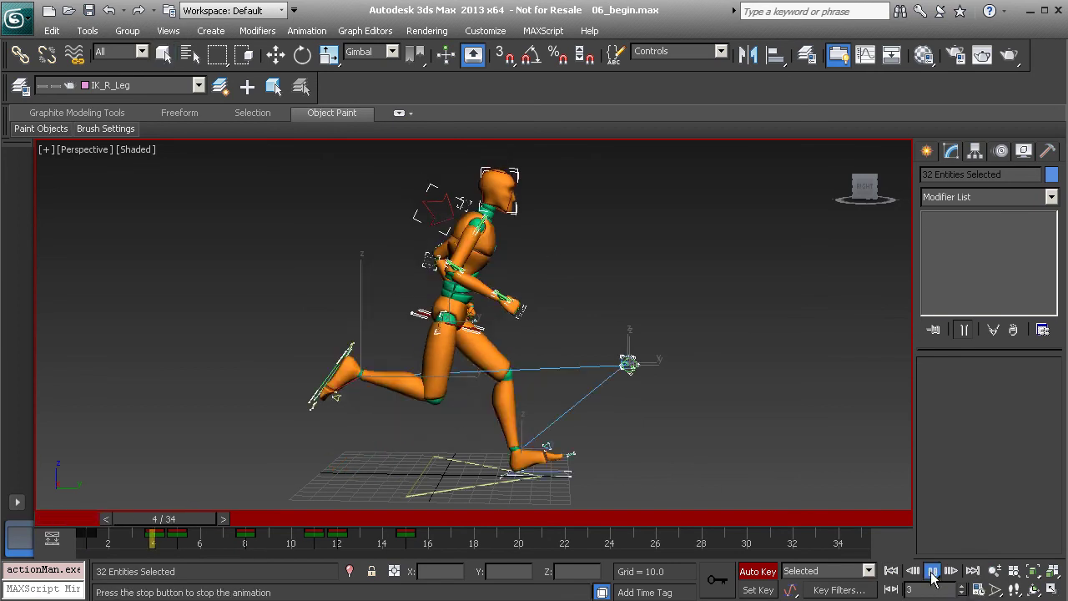
click(932, 571)
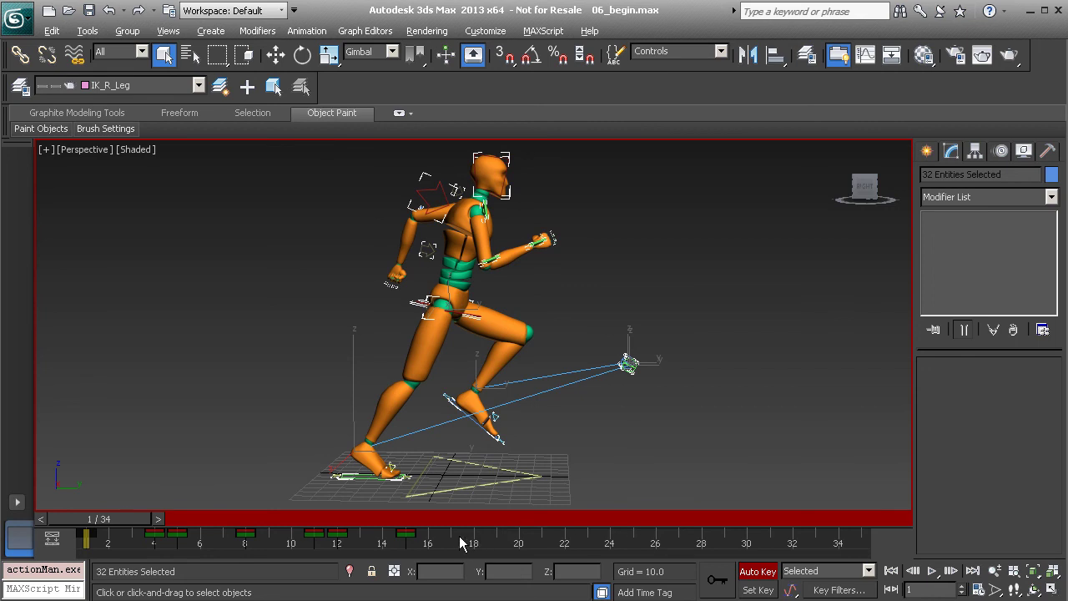
ctrl+alt+right_drag(461, 543, 900, 556)
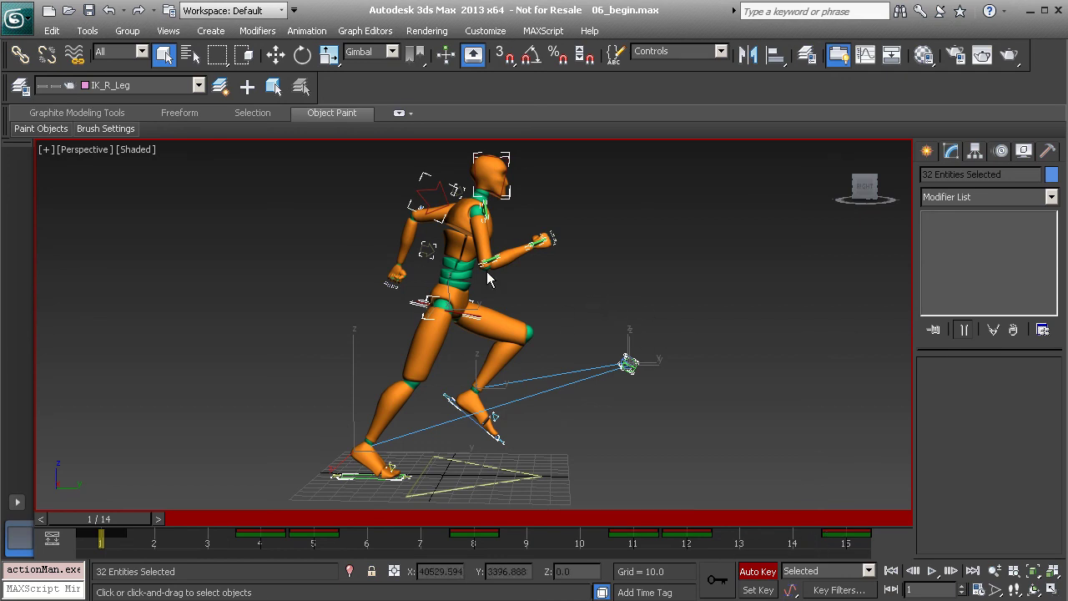
alt+middle_drag(440, 308, 459, 315)
middle_drag(466, 359, 479, 332)
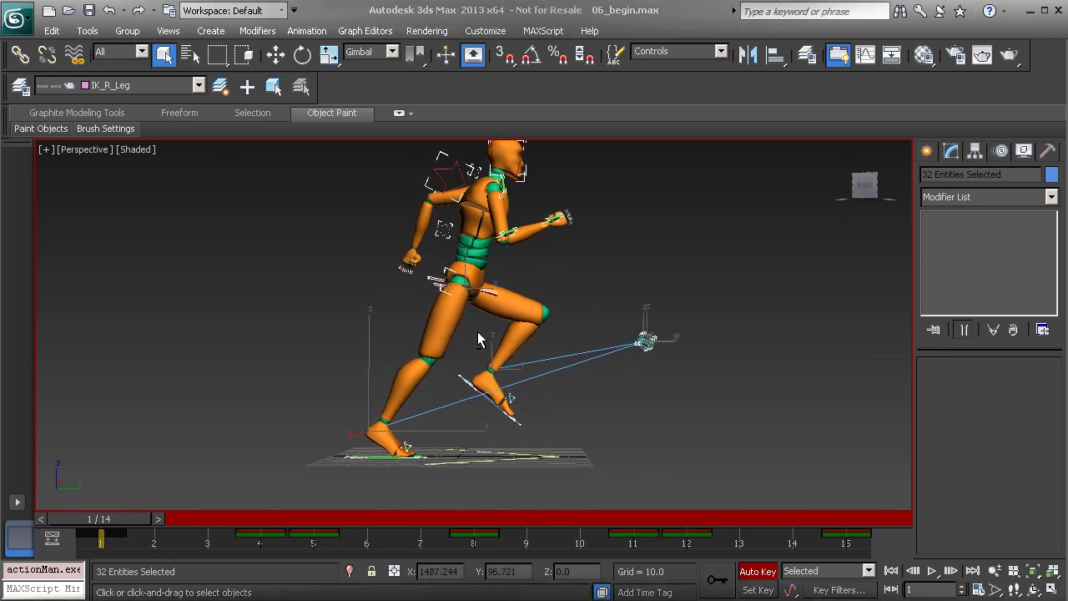